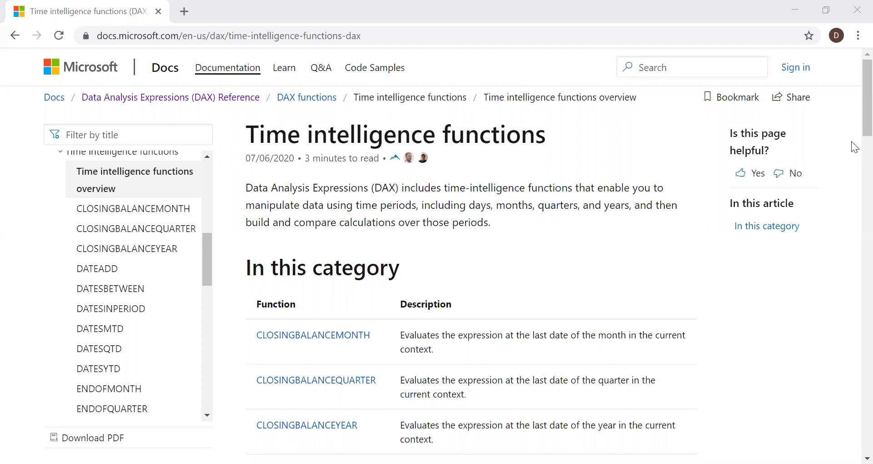
Step: Scroll the time intelligence function table down to the DATESMTD, DATESQTD and DATESYTD rows
{"action": "scroll", "coordinate": [852, 154], "scroll_direction": "down", "scroll_amount": 5}
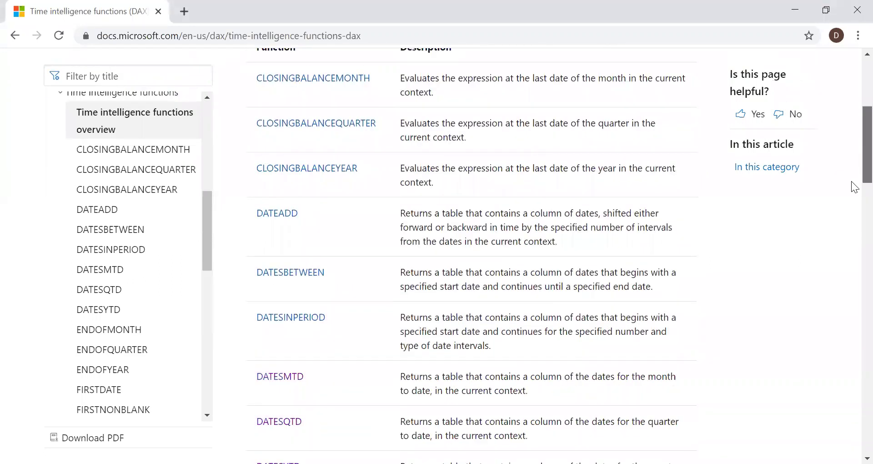
{"action": "scroll", "coordinate": [853, 186], "scroll_direction": "down", "scroll_amount": 2}
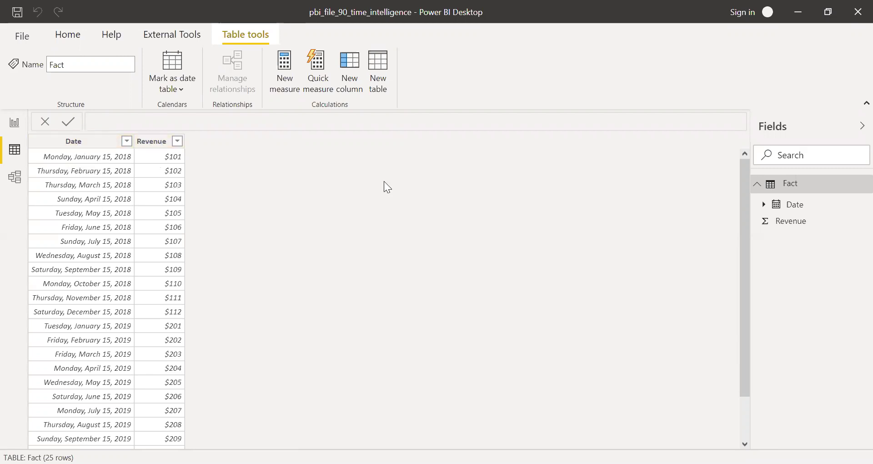
Step: Scroll through the Fact table's 25 Date and Revenue rows in Data view, then back to the top
{"action": "left_click_drag", "start_coordinate": [746, 229], "coordinate": [743, 181]}
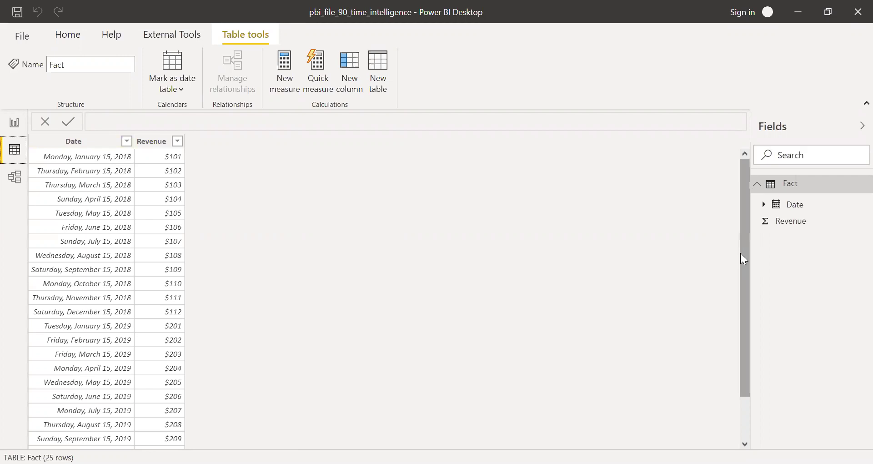
{"action": "left_click_drag", "start_coordinate": [742, 259], "coordinate": [745, 301]}
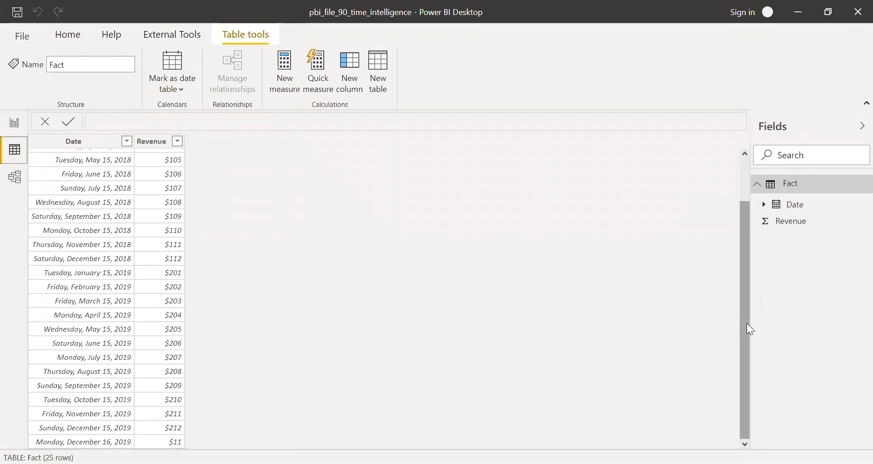
{"action": "left_click_drag", "start_coordinate": [746, 323], "coordinate": [745, 255]}
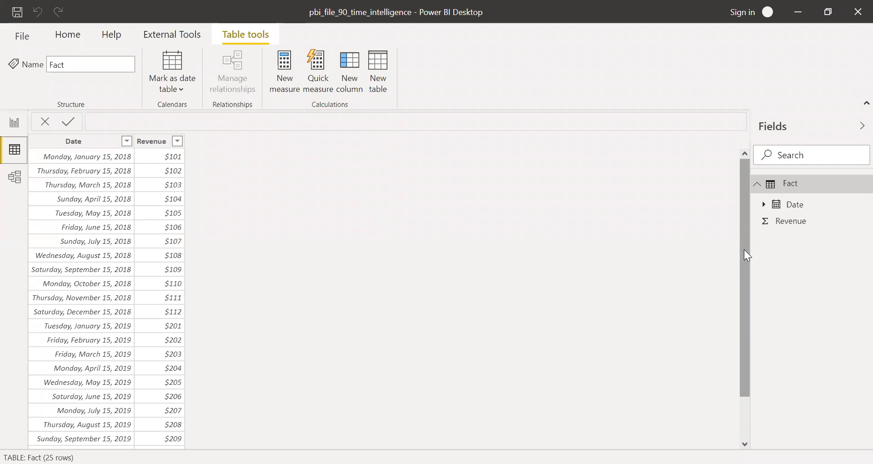
Step: Create a Fact measure Total_revenue = SUM('Fact'[Revenue]) formatted as Currency
{"action": "left_click", "coordinate": [15, 124]}
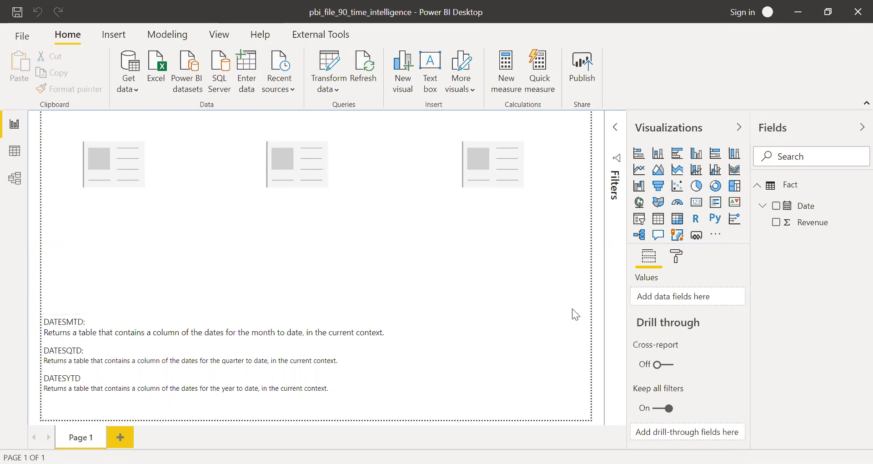
{"action": "right_click", "coordinate": [791, 196]}
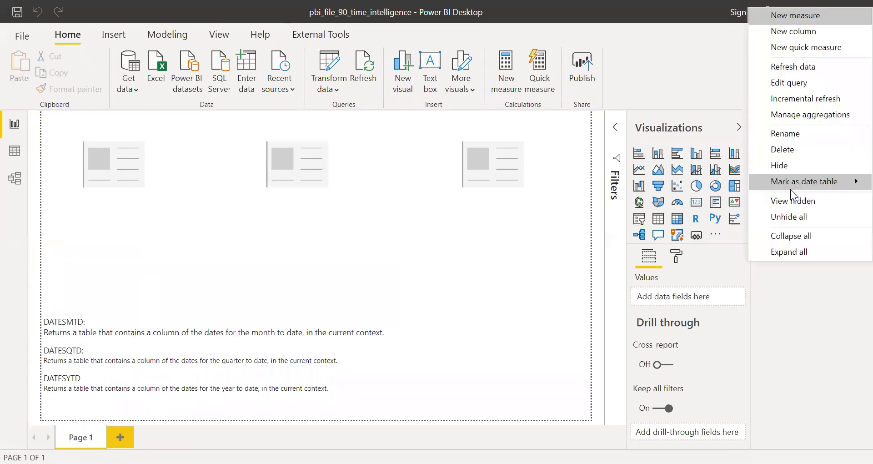
{"action": "left_click", "coordinate": [794, 24]}
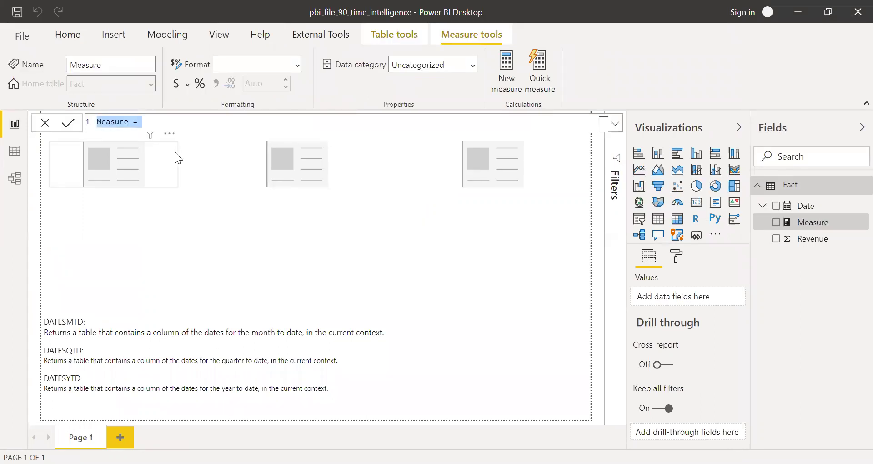
{"action": "type", "text": "Total"}
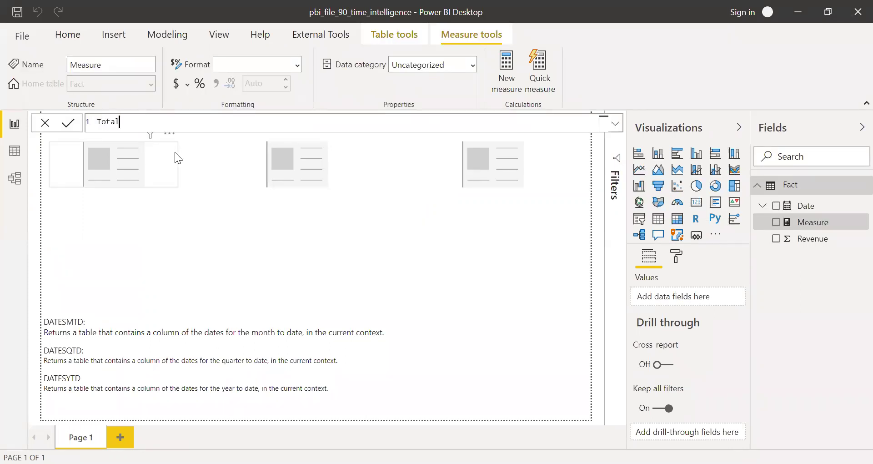
{"action": "type", "text": "_reven"}
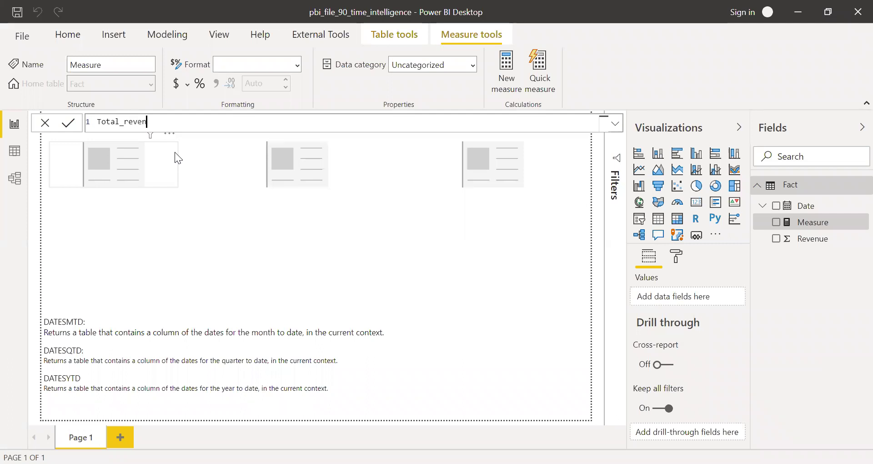
{"action": "type", "text": "ue = SUM("}
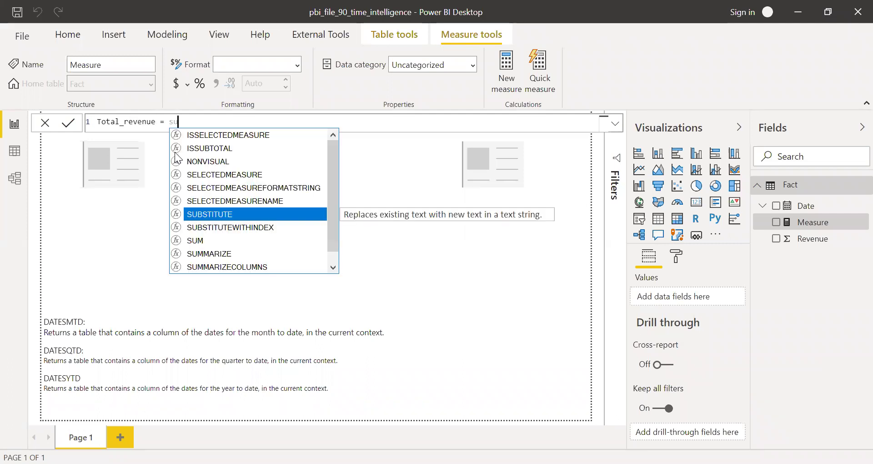
{"action": "key", "text": "Down"}
{"action": "key", "text": "Down"}
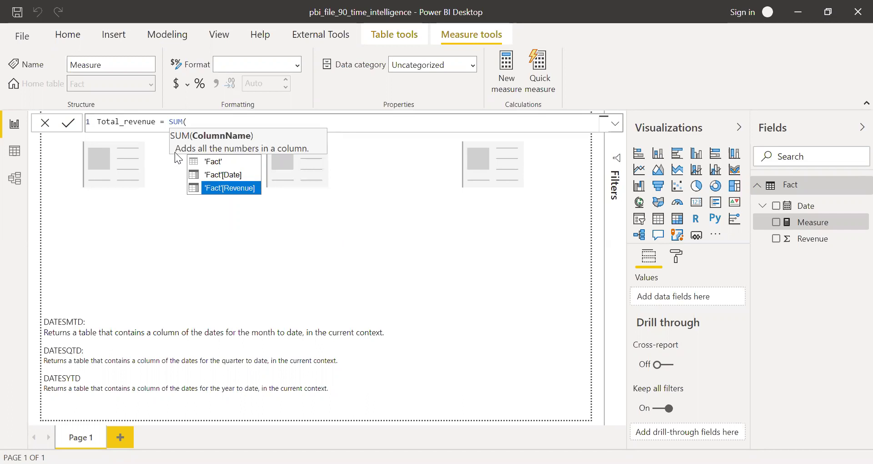
{"action": "key", "text": "Tab"}
{"action": "type", "text": ")"}
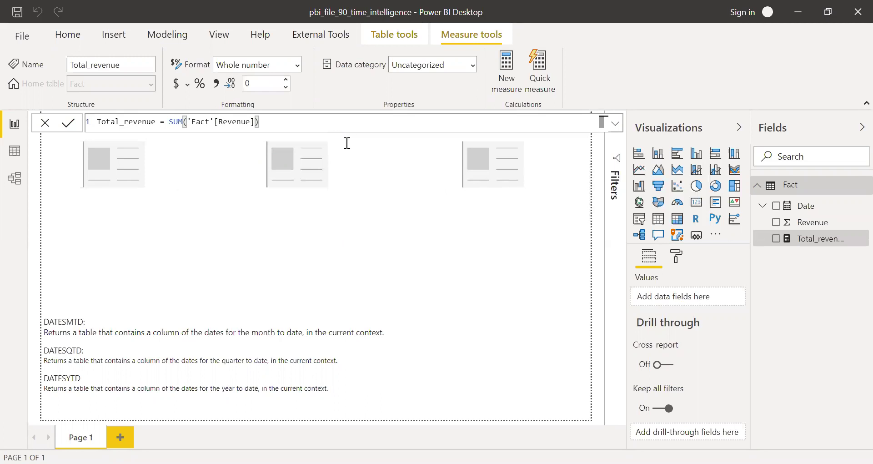
{"action": "left_click", "coordinate": [177, 85]}
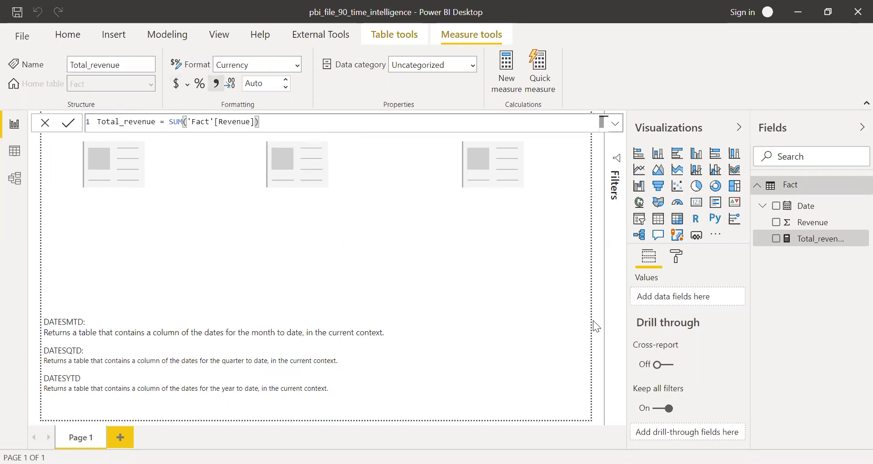
{"action": "left_click", "coordinate": [553, 298]}
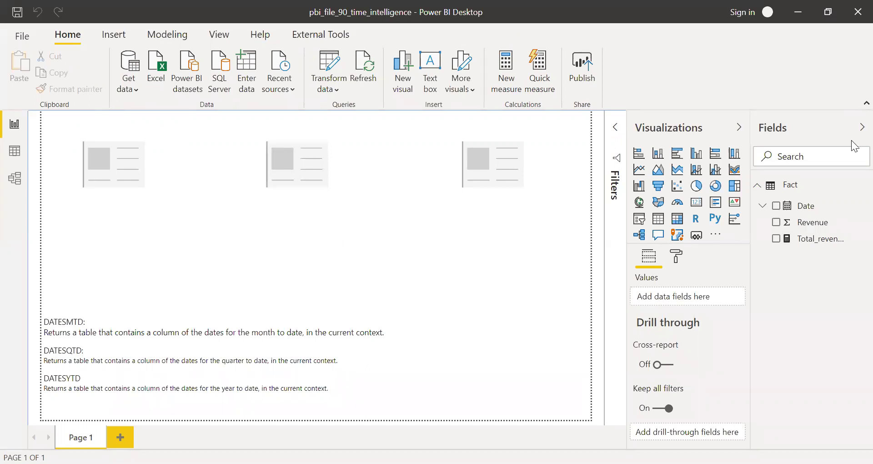
Step: Expand Date and its Date Hierarchy in the Fields pane, then select the Total_revenue measure
{"action": "left_click", "coordinate": [763, 207]}
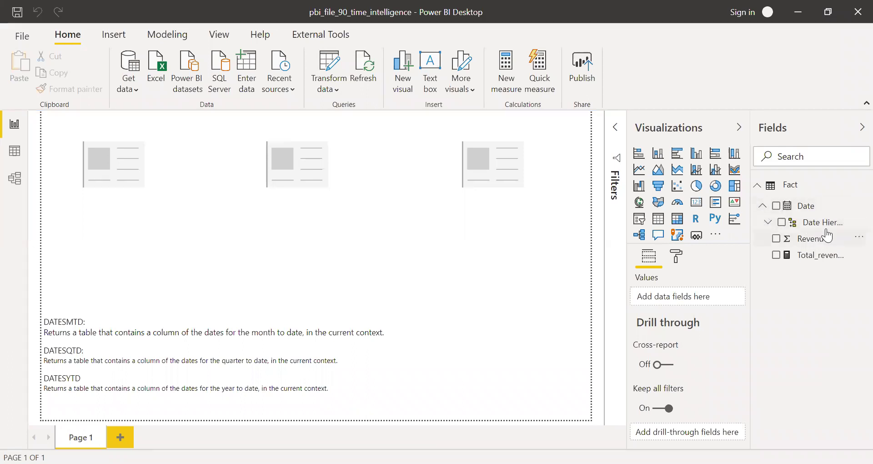
{"action": "left_click", "coordinate": [768, 223]}
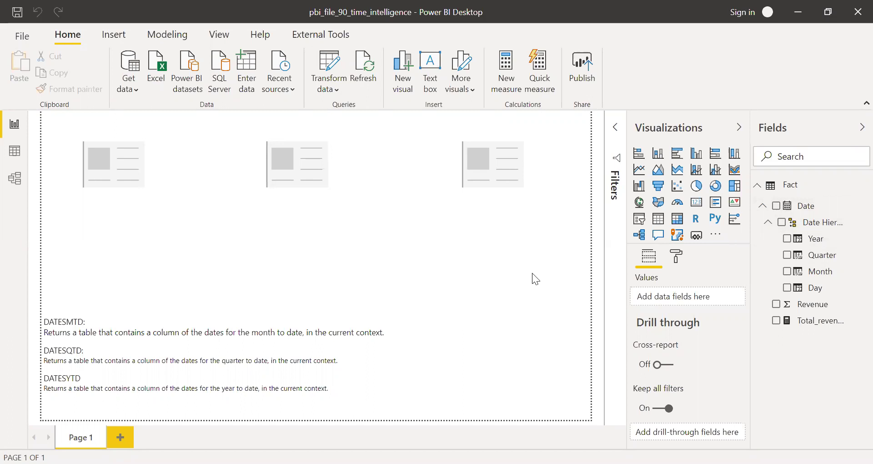
{"action": "left_click", "coordinate": [816, 321]}
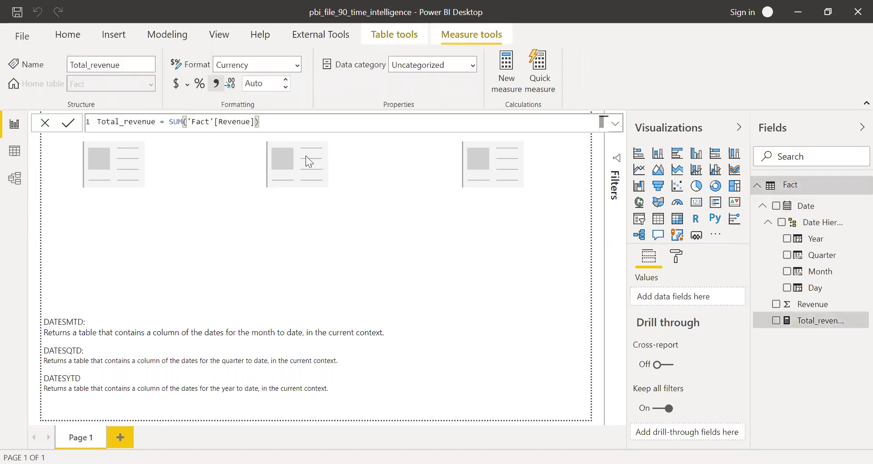
Step: Start a new MTD measure reading CALCULATE([Total_revenue], in the formula bar
{"action": "left_click", "coordinate": [747, 234]}
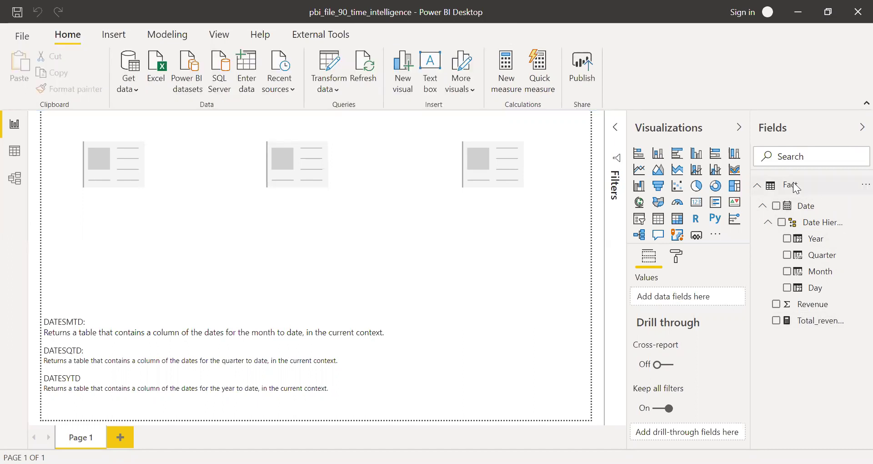
{"action": "right_click", "coordinate": [793, 184]}
{"action": "key", "text": "Escape"}
{"action": "left_click", "coordinate": [546, 96]}
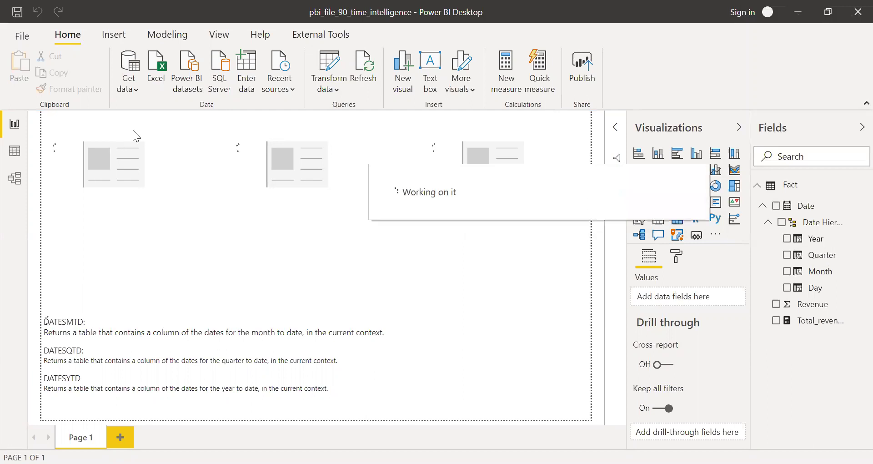
{"action": "type", "text": "MTD"}
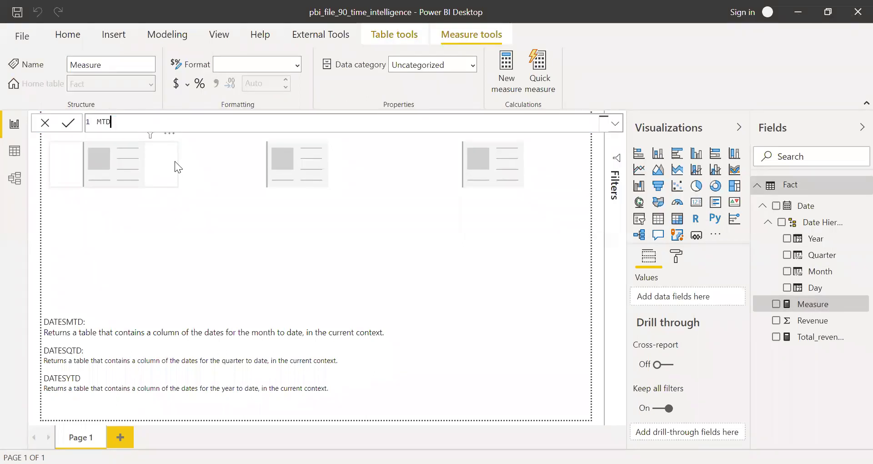
{"action": "type", "text": " = cal"}
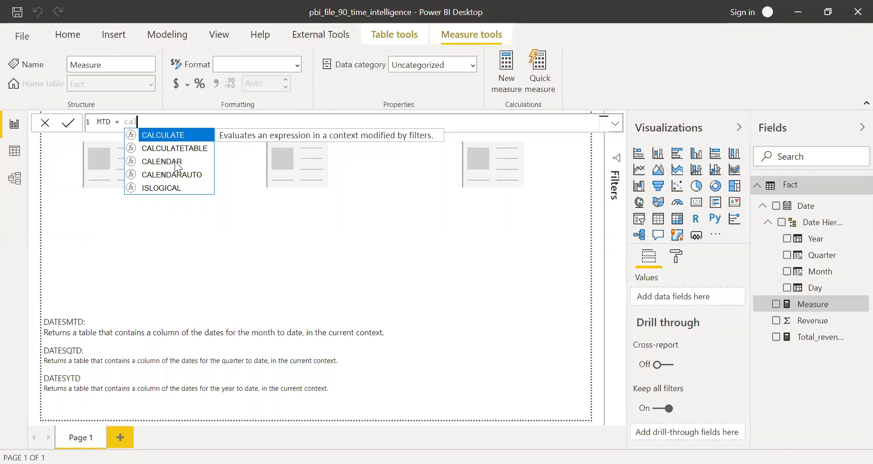
{"action": "key", "text": "Tab"}
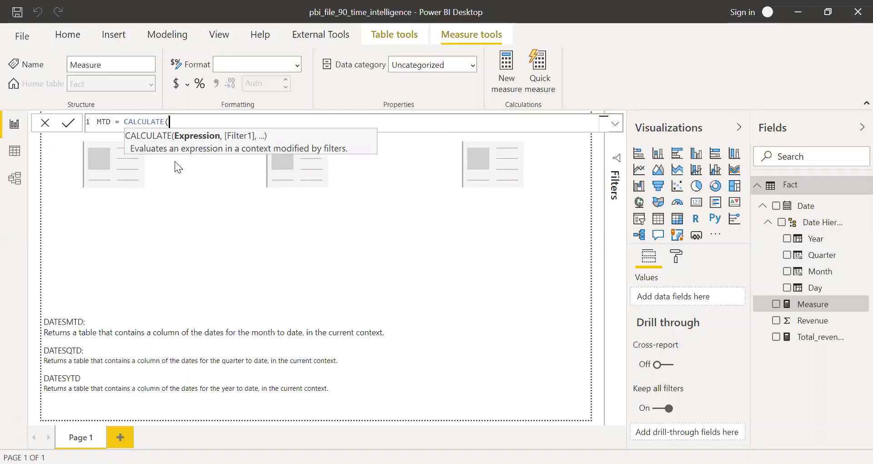
{"action": "type", "text": "tot"}
{"action": "key", "text": "Down"}
{"action": "key", "text": "Down"}
{"action": "key", "text": "Down"}
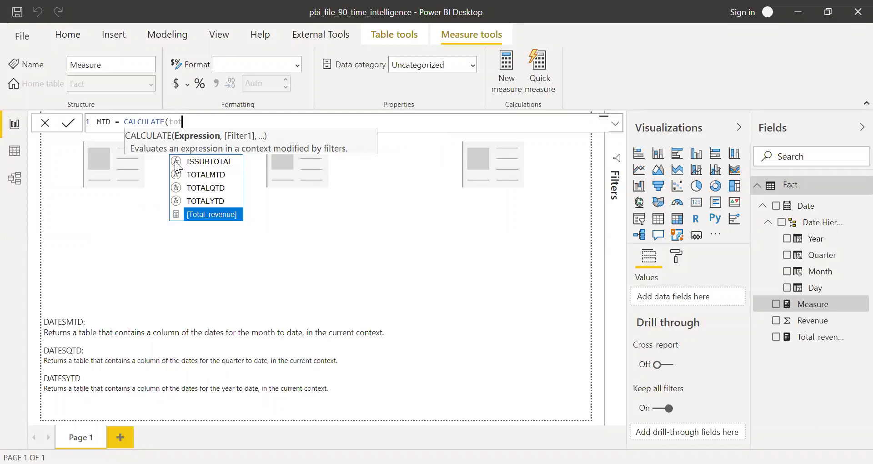
{"action": "key", "text": "Tab"}
Step: Finish MTD with DATESMTD('Fact'[Date]), commit it, and format it as Currency
{"action": "type", "text": ","}
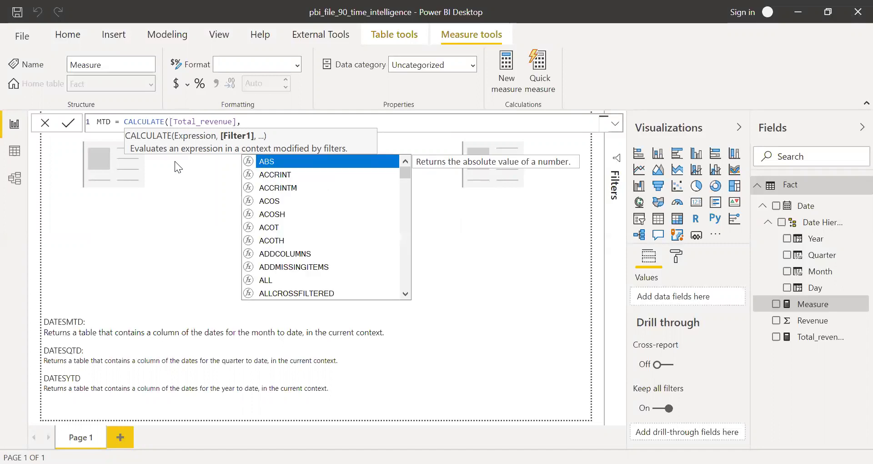
{"action": "type", "text": "dates"}
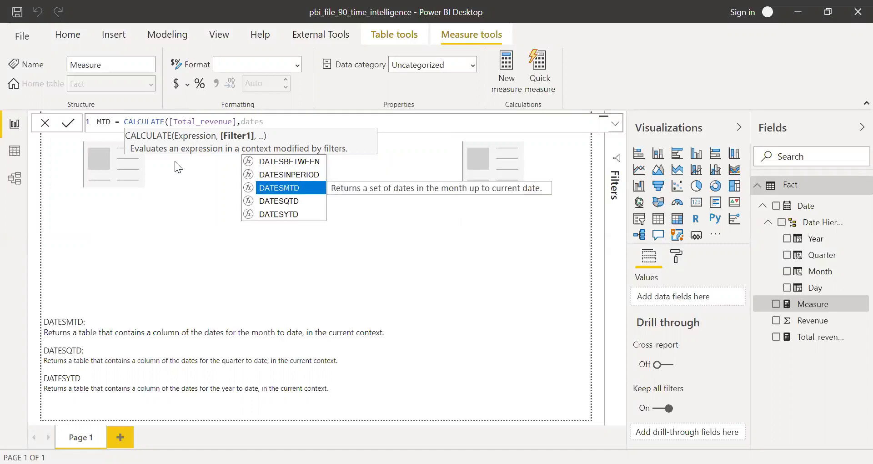
{"action": "key", "text": "Tab"}
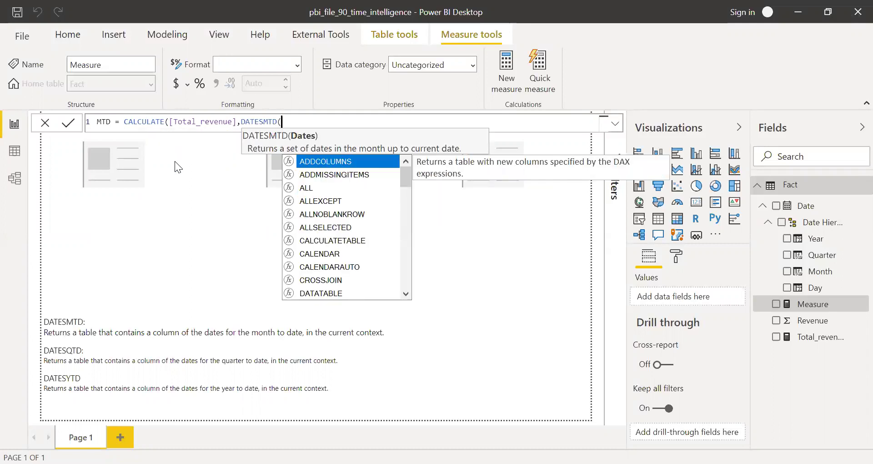
{"action": "type", "text": "fact"}
{"action": "key", "text": "Down"}
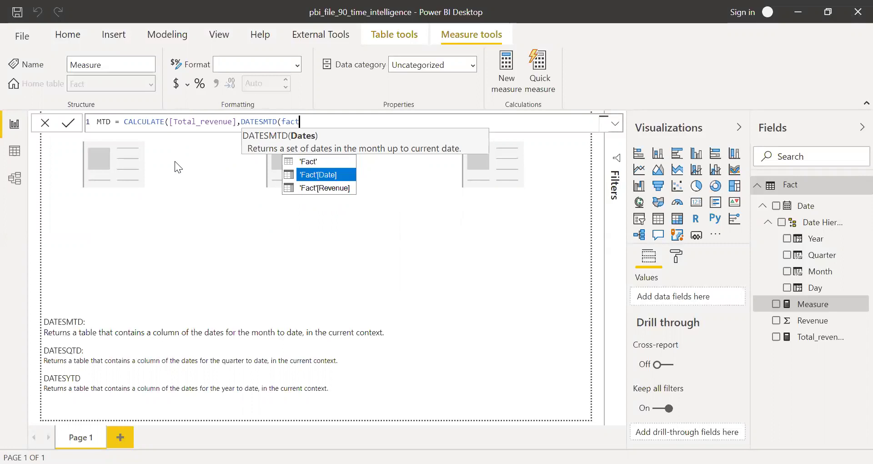
{"action": "key", "text": "Tab"}
{"action": "type", "text": "))"}
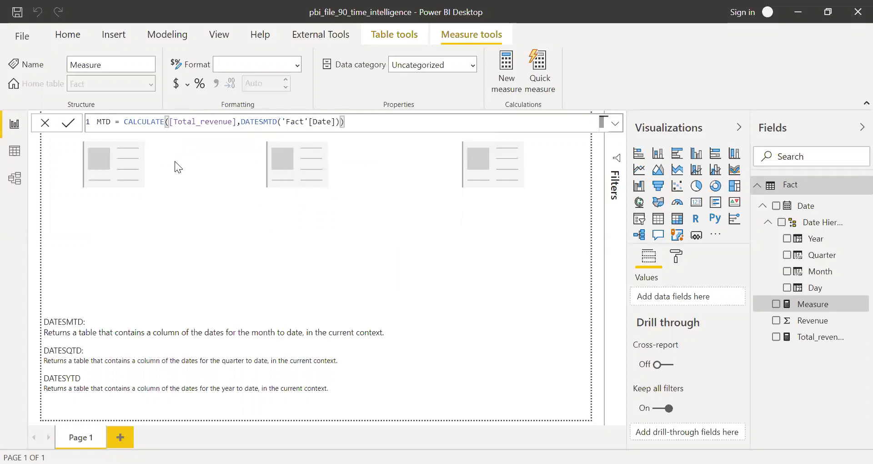
{"action": "key", "text": "Return"}
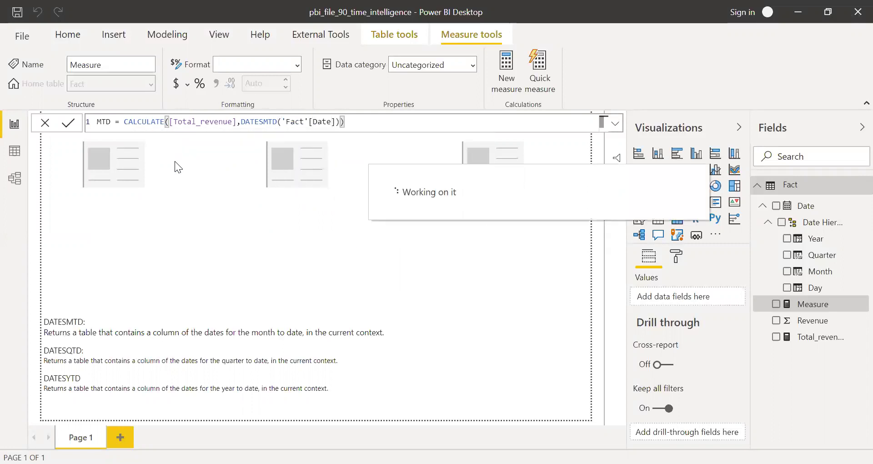
{"action": "left_click", "coordinate": [176, 85]}
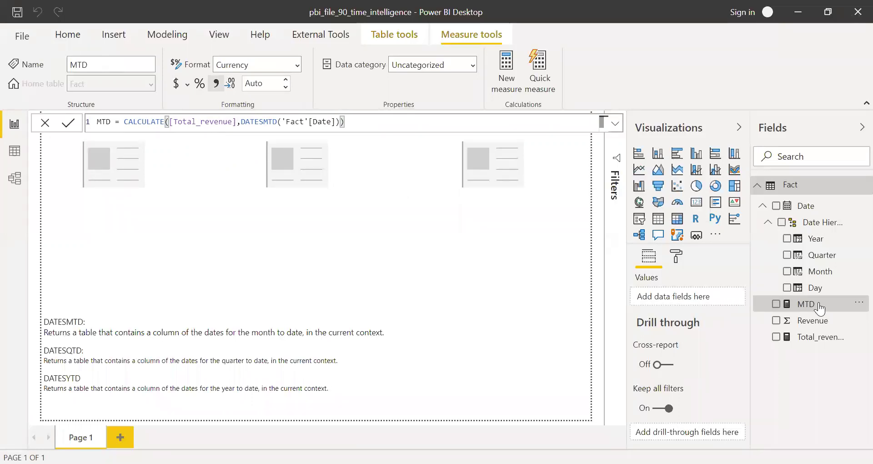
Step: Drop the MTD measure onto the first card so it displays $223
{"action": "left_click_drag", "start_coordinate": [819, 307], "coordinate": [130, 166]}
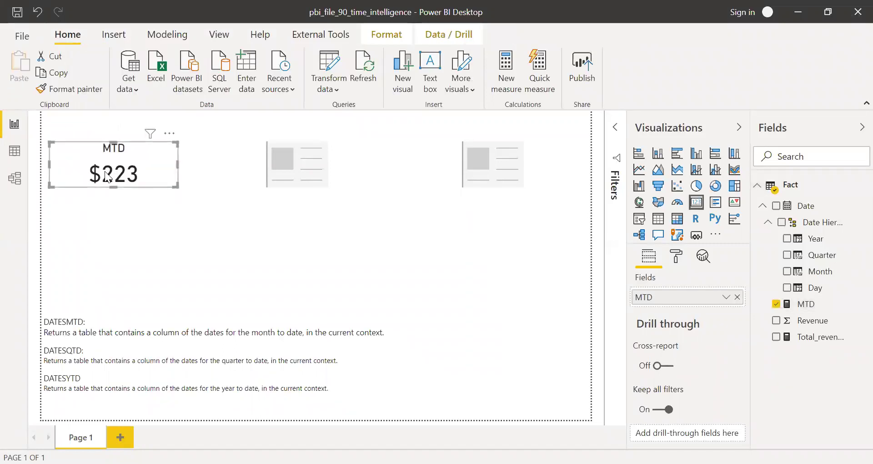
{"action": "left_click", "coordinate": [553, 262]}
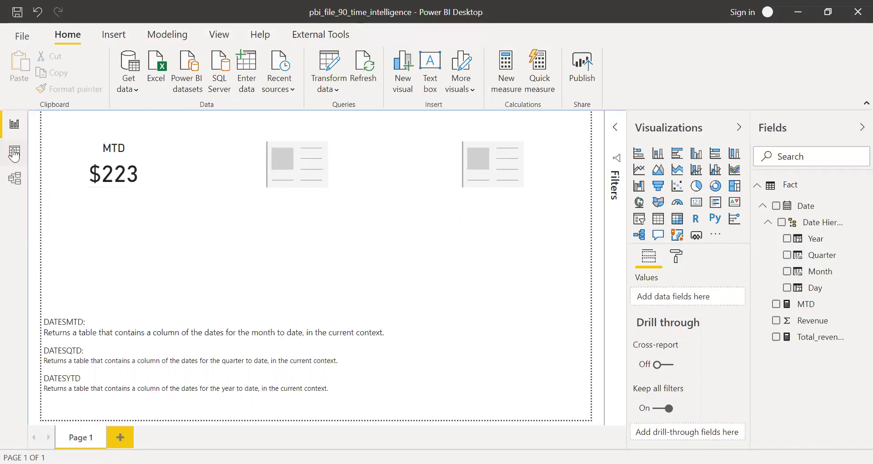
Step: Switch to Data view and scroll the Fact table down to the December 16, 2019 row
{"action": "left_click", "coordinate": [15, 148]}
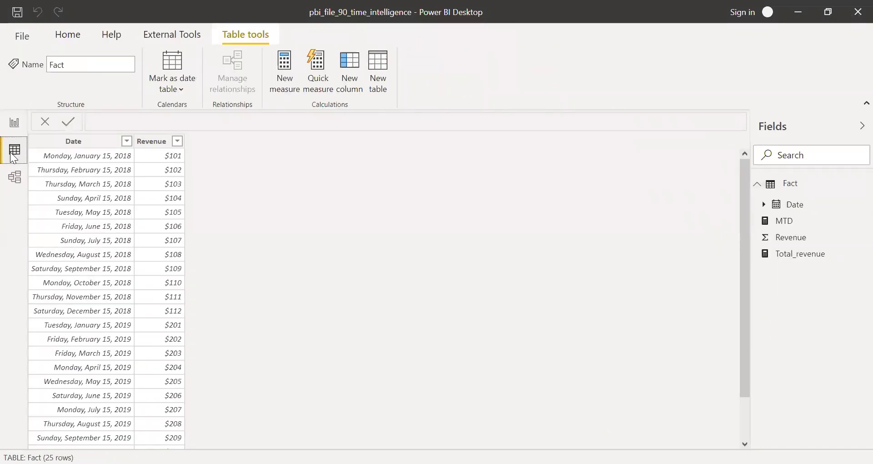
{"action": "left_click_drag", "start_coordinate": [746, 294], "coordinate": [746, 369]}
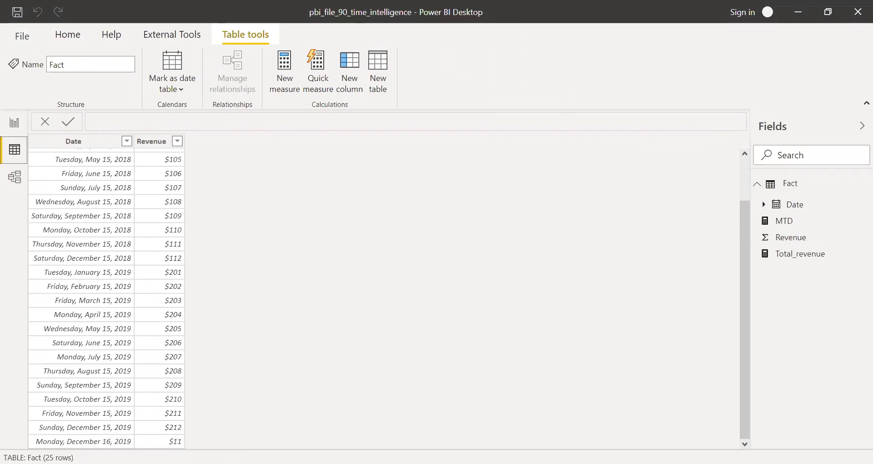
Step: Back on the report, start a new QTD measure as CALCULATE([Total_revenue],
{"action": "left_click", "coordinate": [15, 123]}
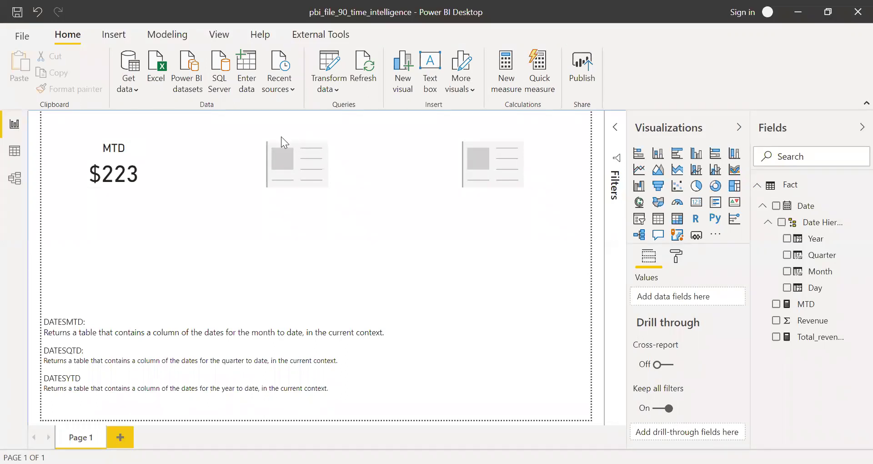
{"action": "right_click", "coordinate": [788, 187]}
{"action": "left_click", "coordinate": [795, 15]}
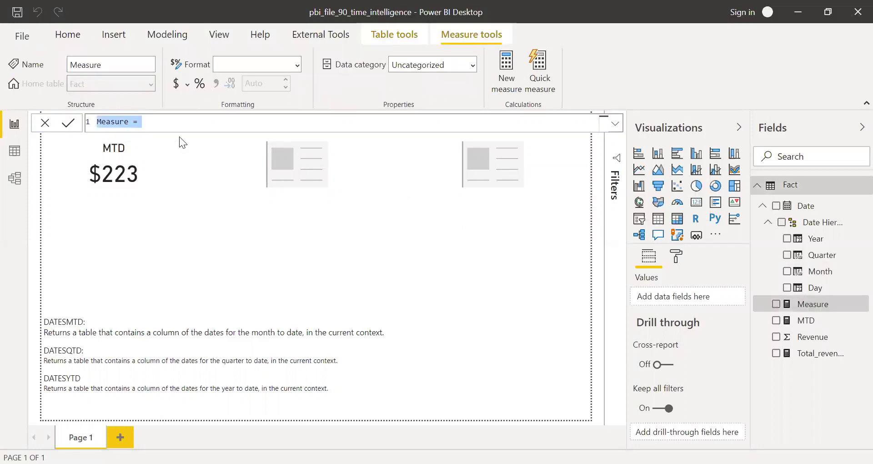
{"action": "type", "text": "QTD = "}
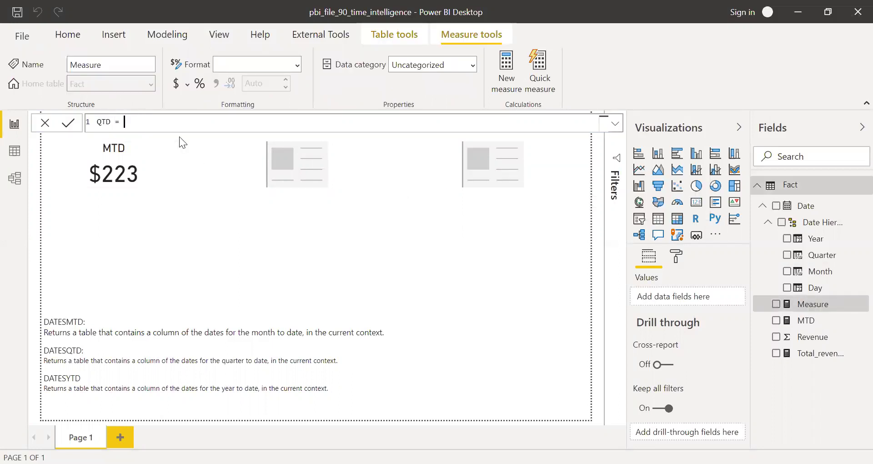
{"action": "type", "text": "cal"}
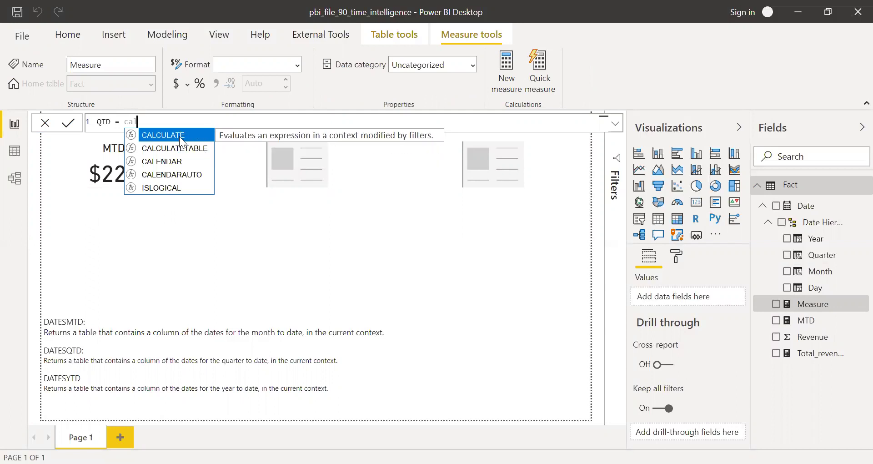
{"action": "key", "text": "Tab"}
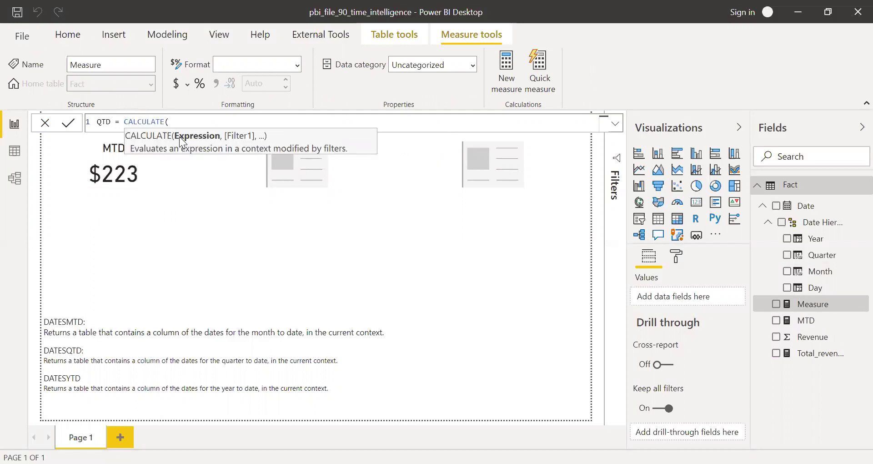
{"action": "type", "text": "total"}
{"action": "key", "text": "Down"}
{"action": "key", "text": "Down"}
{"action": "key", "text": "Down"}
{"action": "key", "text": "Down"}
{"action": "key", "text": "Tab"}
Step: Complete QTD with DATESQTD('Fact'[Date]) and place it as a $644 card beside MTD
{"action": "type", "text": ","}
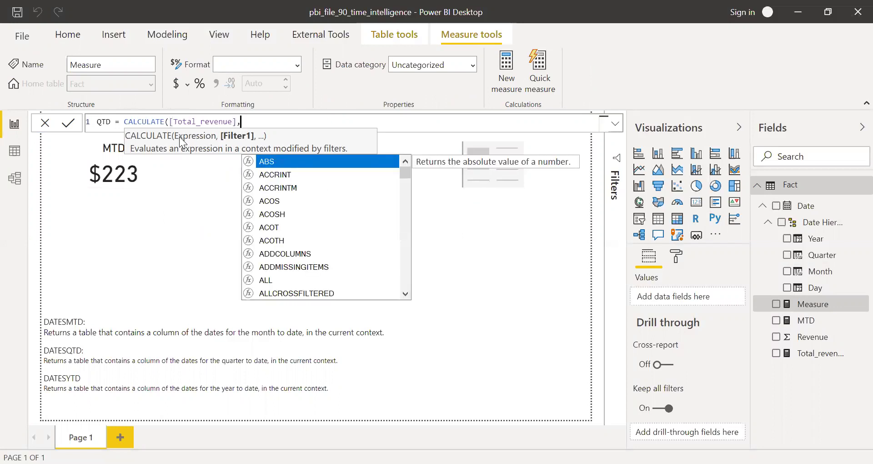
{"action": "type", "text": "dates"}
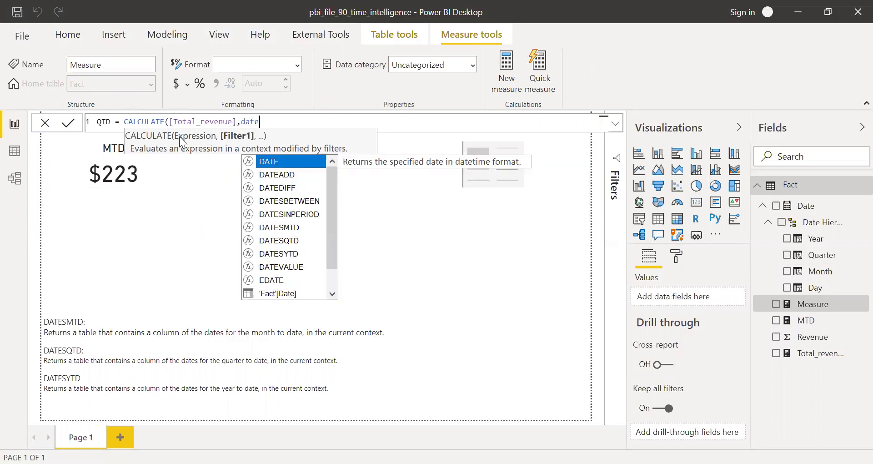
{"action": "key", "text": "Down"}
{"action": "key", "text": "Down"}
{"action": "key", "text": "Tab"}
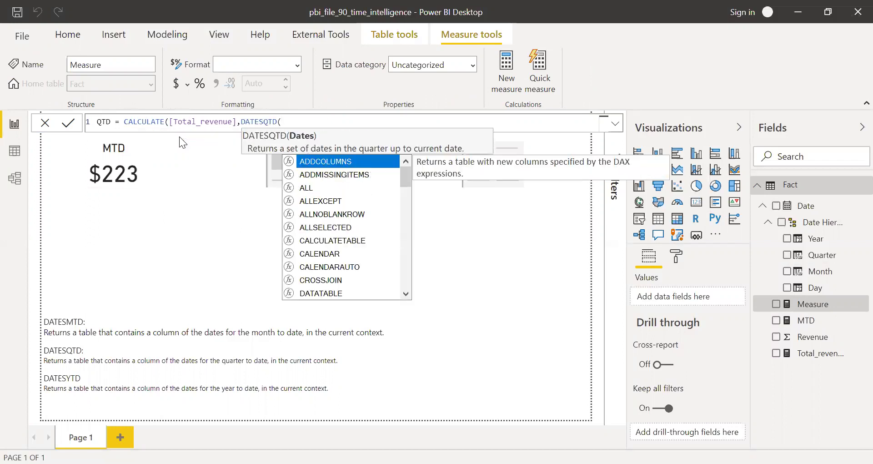
{"action": "type", "text": "fact"}
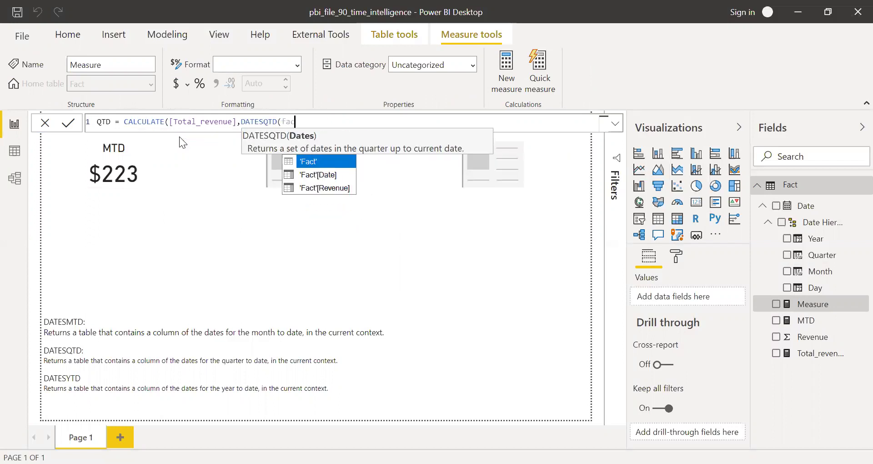
{"action": "key", "text": "Down"}
{"action": "key", "text": "Down"}
{"action": "key", "text": "Up"}
{"action": "key", "text": "Tab"}
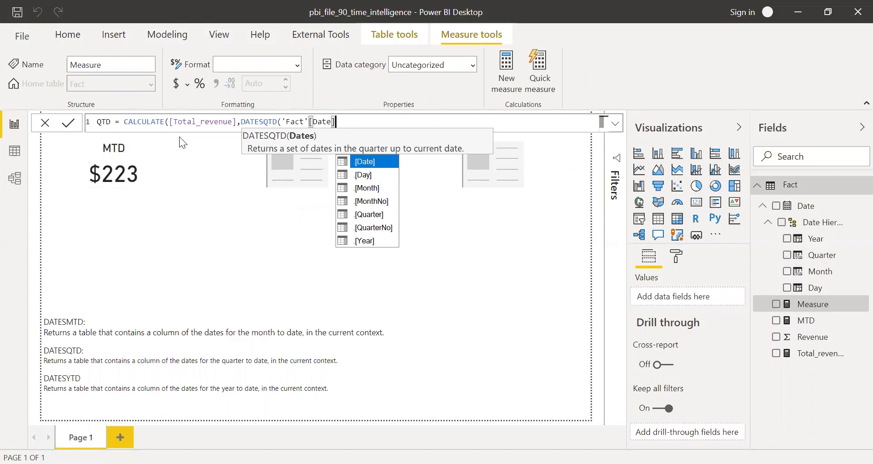
{"action": "type", "text": ")"}
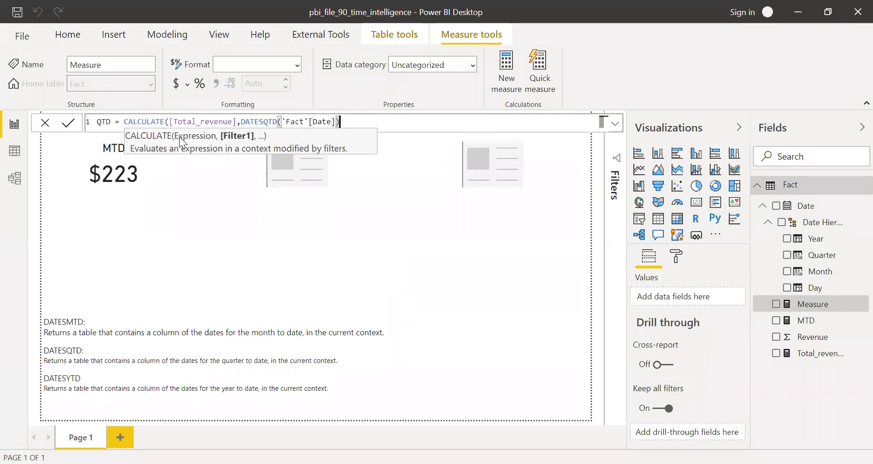
{"action": "type", "text": ")"}
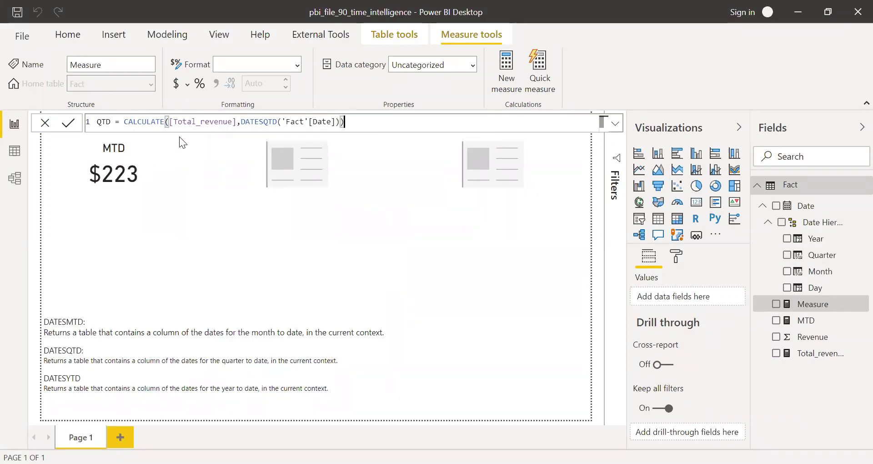
{"action": "key", "text": "Return"}
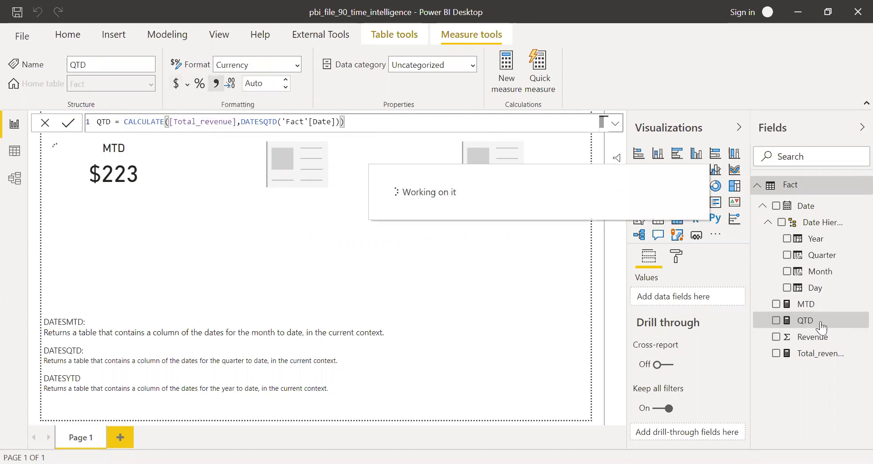
{"action": "left_click_drag", "start_coordinate": [821, 328], "coordinate": [309, 162]}
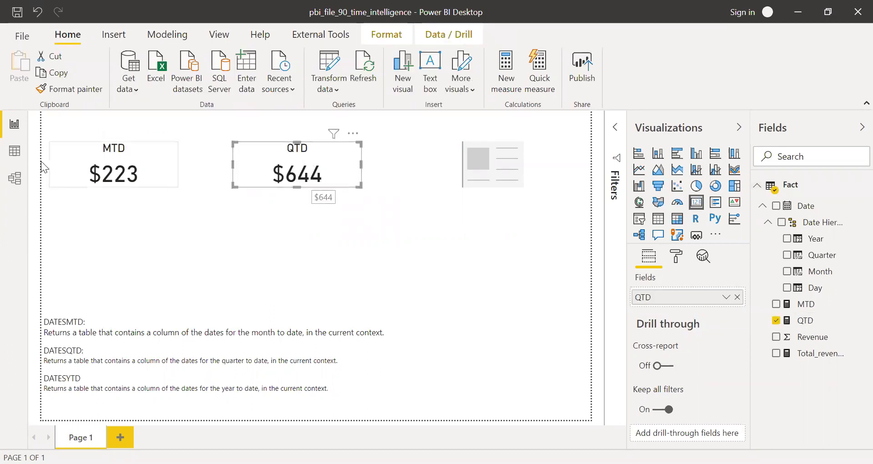
{"action": "left_click", "coordinate": [16, 153]}
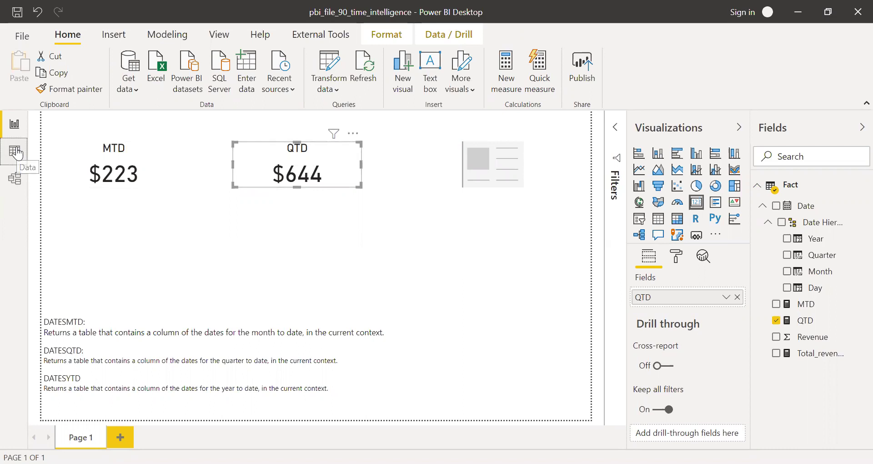
{"action": "left_click_drag", "start_coordinate": [746, 330], "coordinate": [753, 405]}
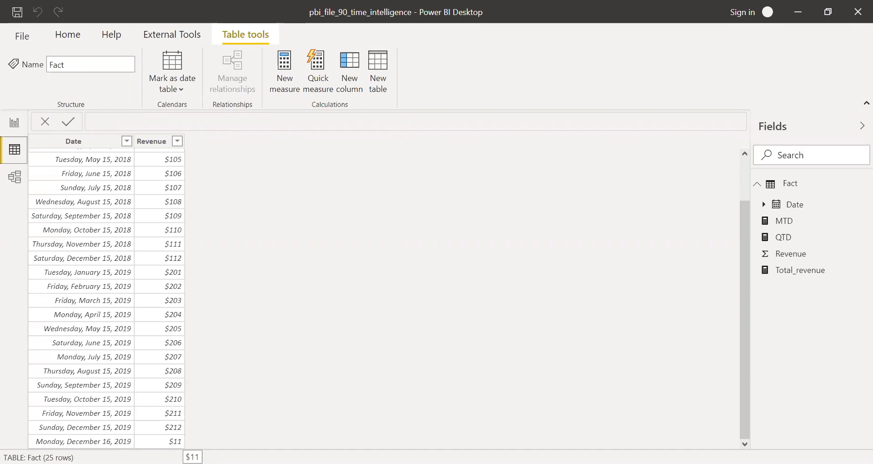
{"action": "left_click", "coordinate": [14, 122]}
Step: Start a new YTD measure as CALCULATE([Total_revenue],
{"action": "left_click", "coordinate": [424, 238]}
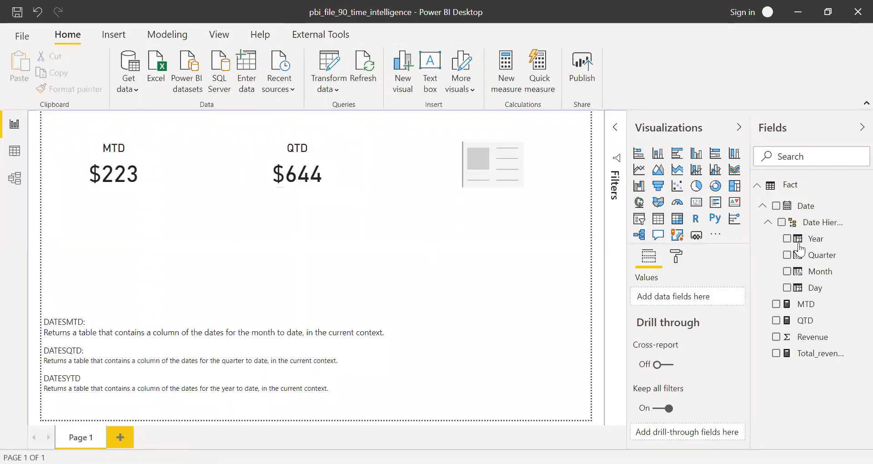
{"action": "right_click", "coordinate": [792, 184]}
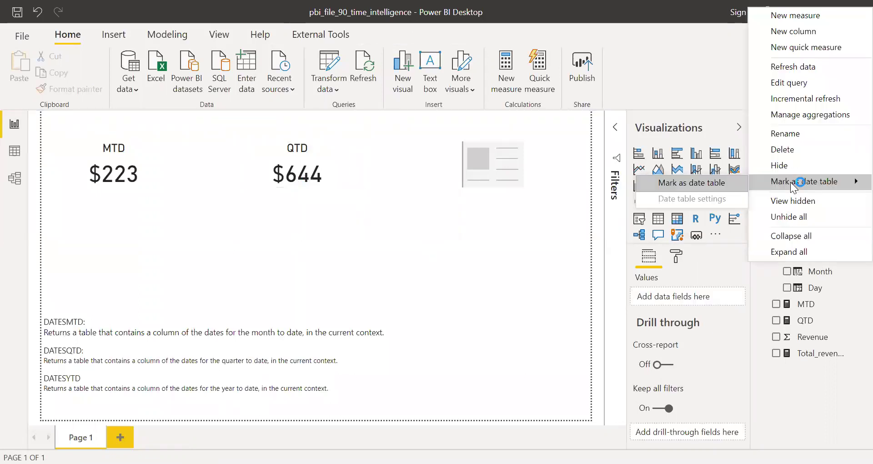
{"action": "key", "text": "Escape"}
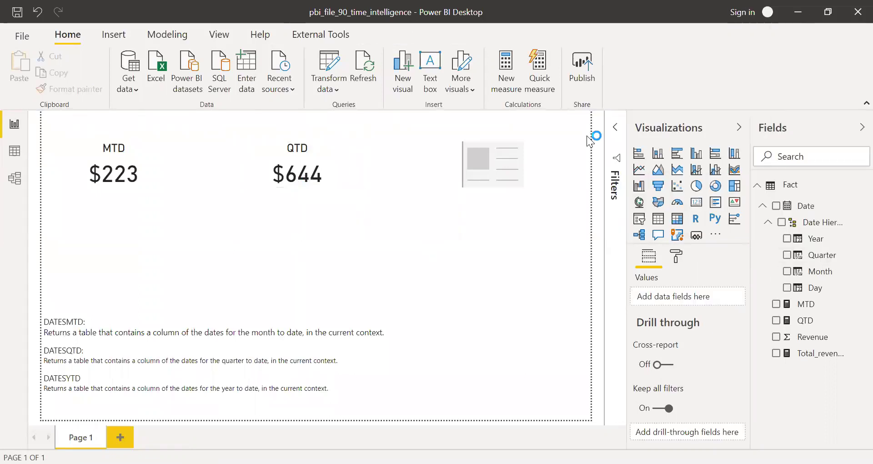
{"action": "key", "text": "ctrl+z"}
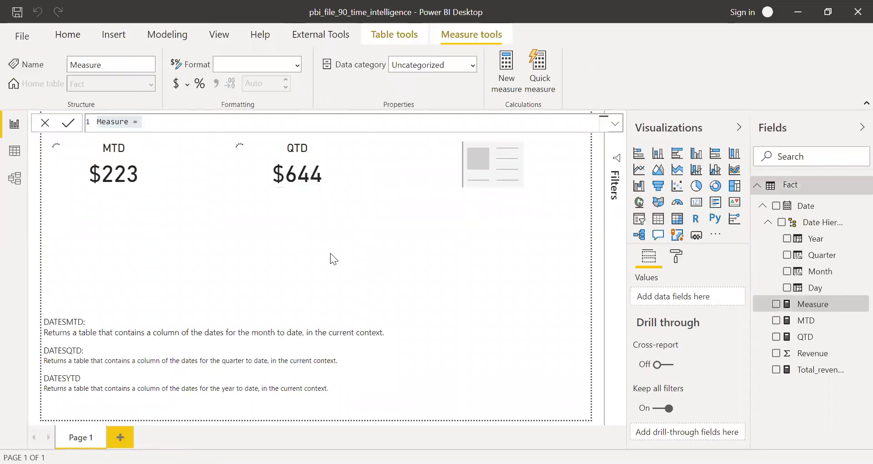
{"action": "type", "text": "YTD"}
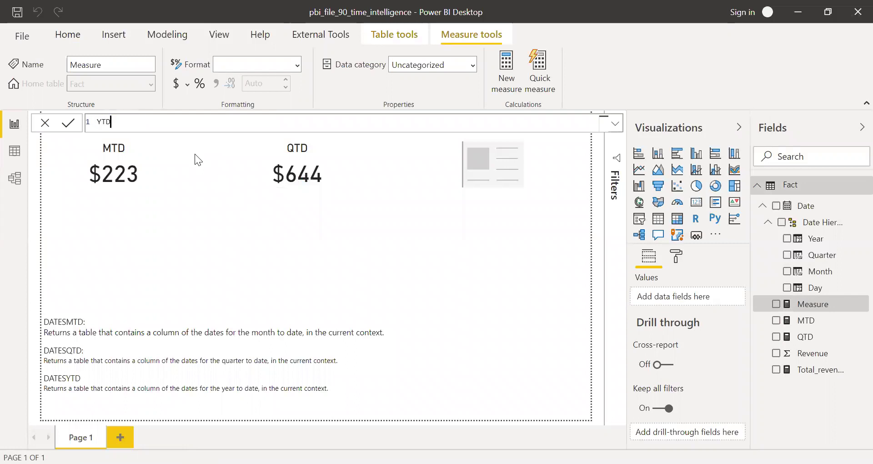
{"action": "type", "text": " = CALCULATE("}
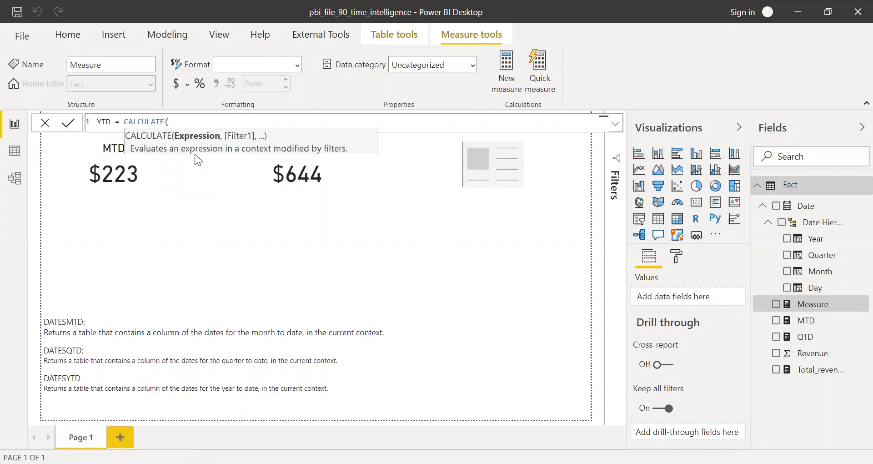
{"action": "type", "text": "tot"}
{"action": "key", "text": "Down"}
{"action": "key", "text": "Down"}
{"action": "key", "text": "Down"}
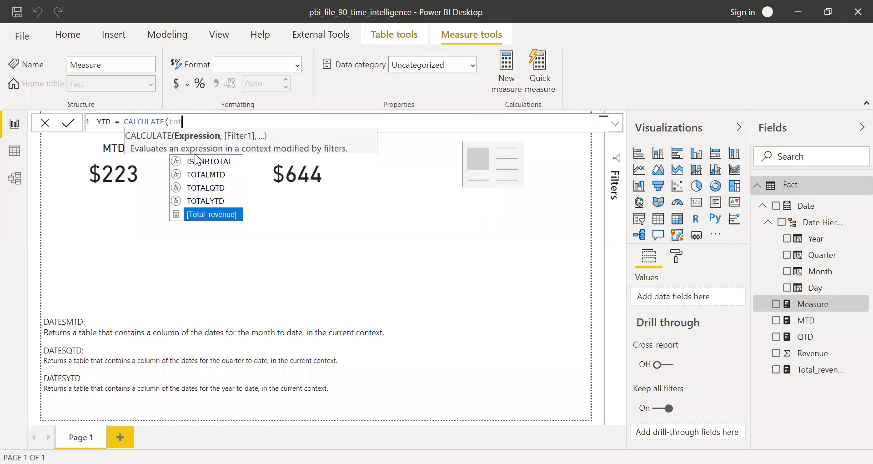
{"action": "key", "text": "Tab"}
Step: Complete the YTD formula with DATESYTD('Fact'[Date]) and commit it
{"action": "type", "text": ","}
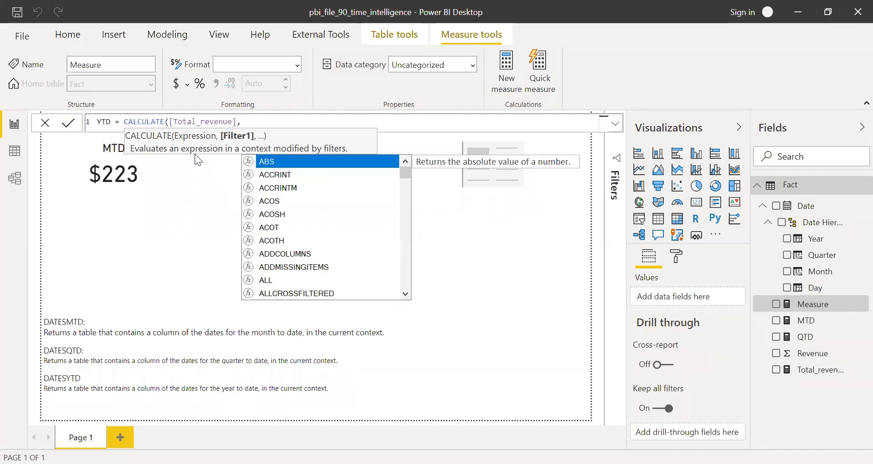
{"action": "type", "text": "ytd"}
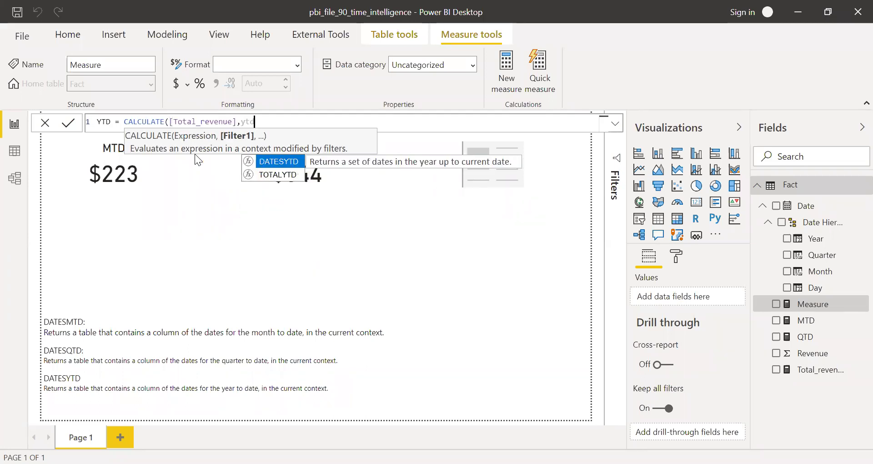
{"action": "key", "text": "Down"}
{"action": "key", "text": "Up"}
{"action": "key", "text": "Tab"}
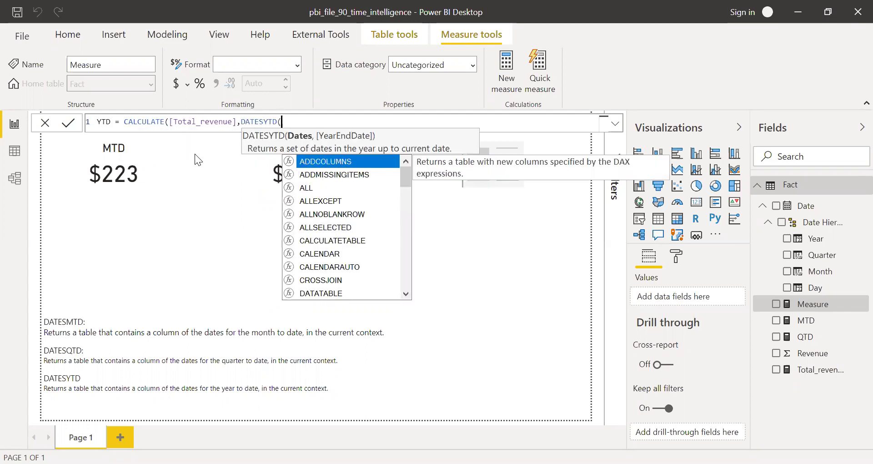
{"action": "type", "text": "fact"}
{"action": "key", "text": "Tab"}
{"action": "type", "text": "["}
{"action": "key", "text": "Tab"}
{"action": "type", "text": ")"}
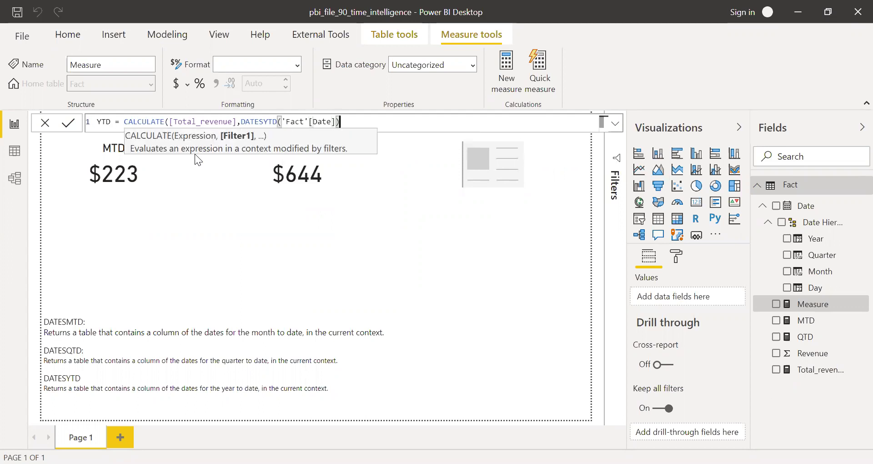
{"action": "type", "text": ")"}
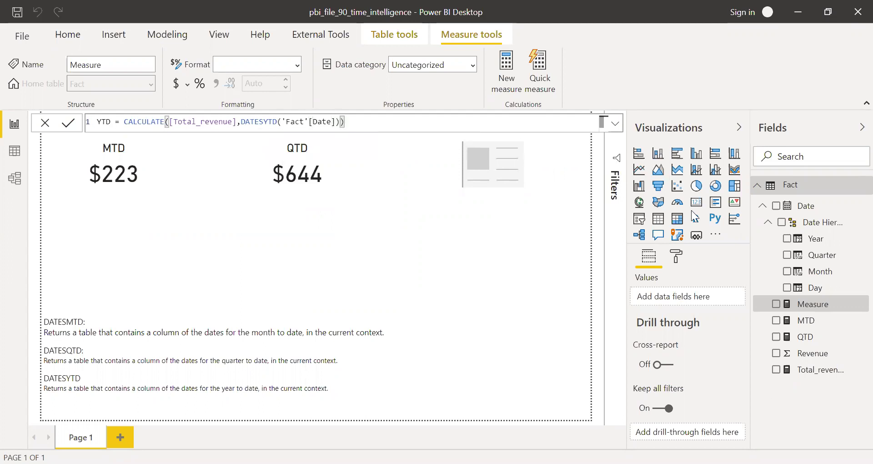
{"action": "key", "text": "Return"}
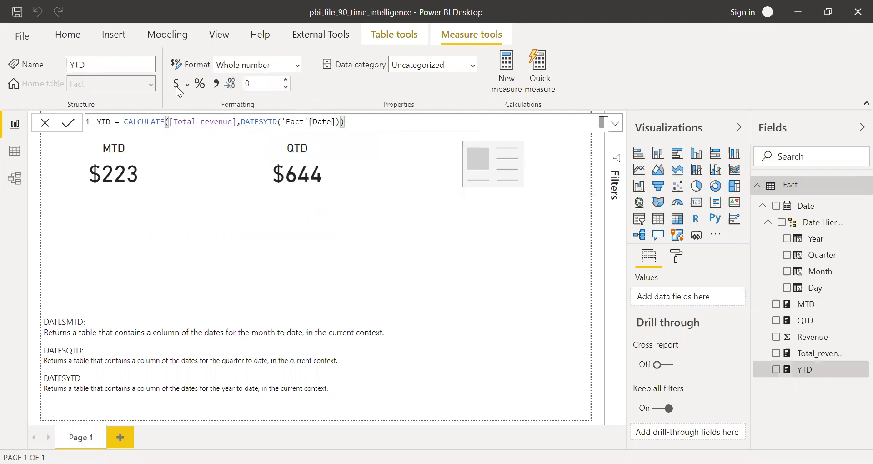
Step: Format YTD as Currency and place it on the page as a $2.49K card
{"action": "left_click", "coordinate": [177, 85]}
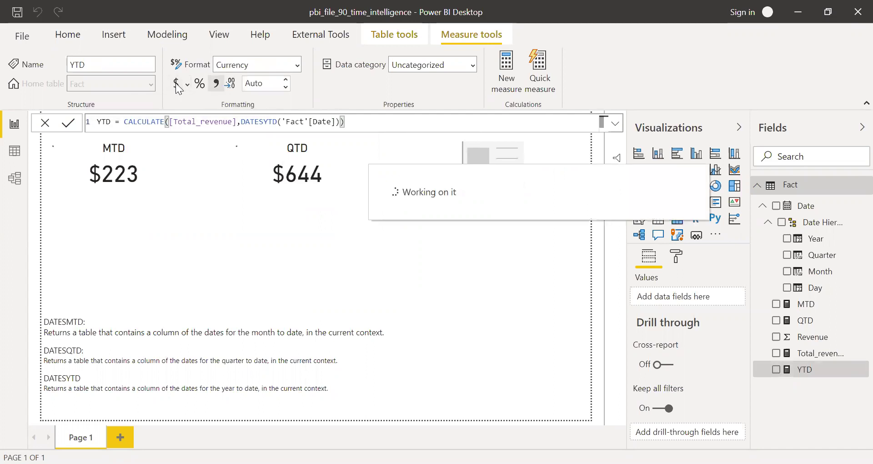
{"action": "left_click_drag", "start_coordinate": [815, 374], "coordinate": [517, 166]}
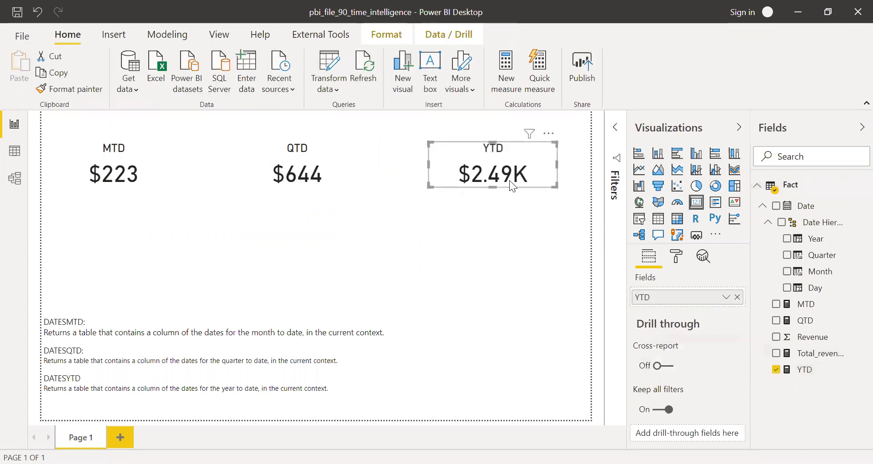
{"action": "left_click", "coordinate": [533, 245]}
{"action": "left_click", "coordinate": [15, 151]}
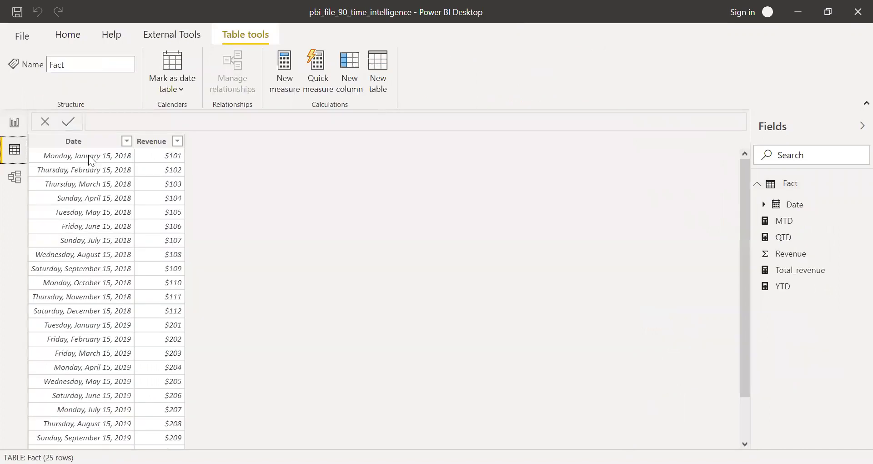
{"action": "left_click_drag", "start_coordinate": [741, 280], "coordinate": [760, 352]}
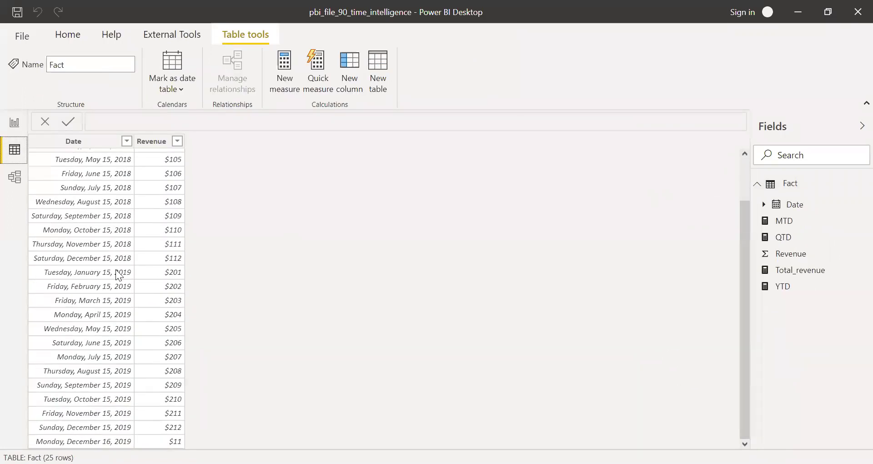